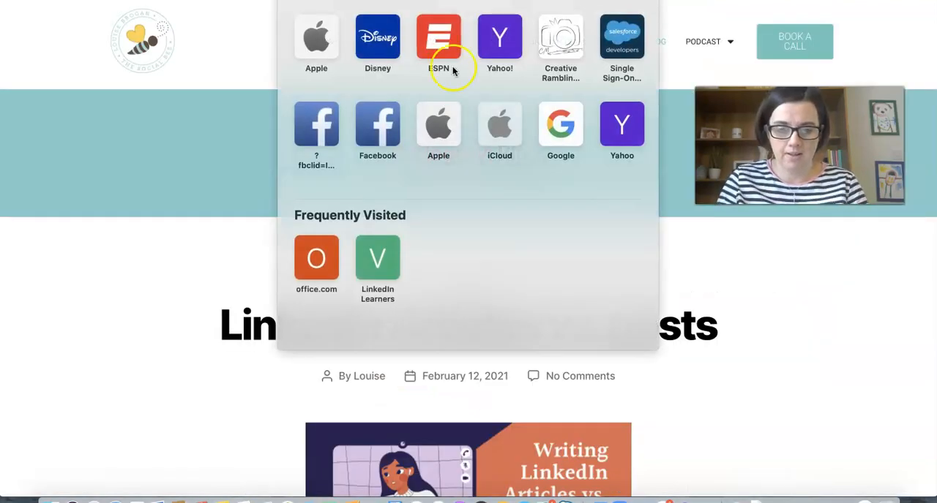
Step: Open the full "LinkedIn Articles vs. posts" article from the website's blog listing
click(215, 271)
scroll(256, 397, down, 15)
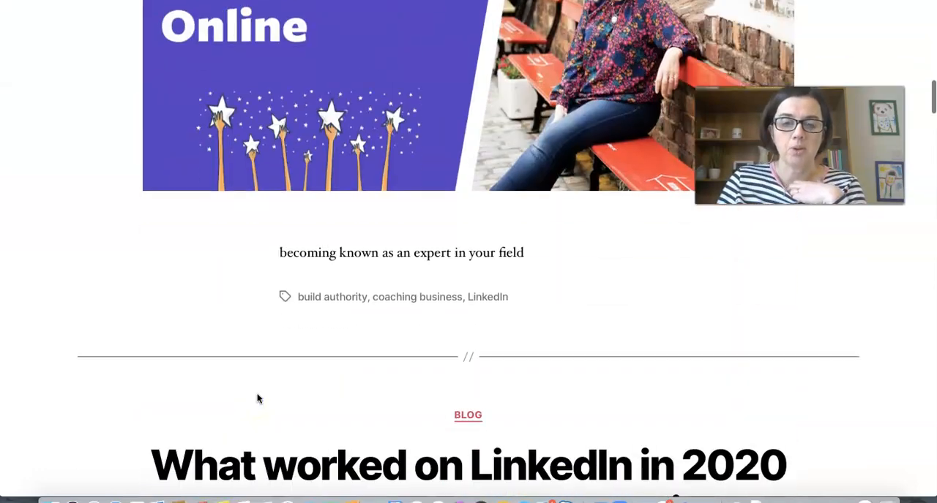
scroll(257, 398, up, 12)
scroll(256, 409, up, 3)
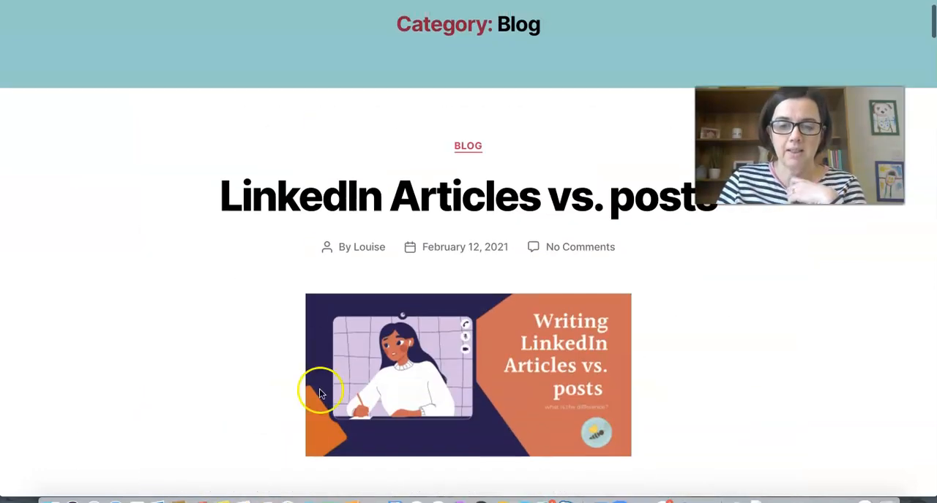
click(520, 202)
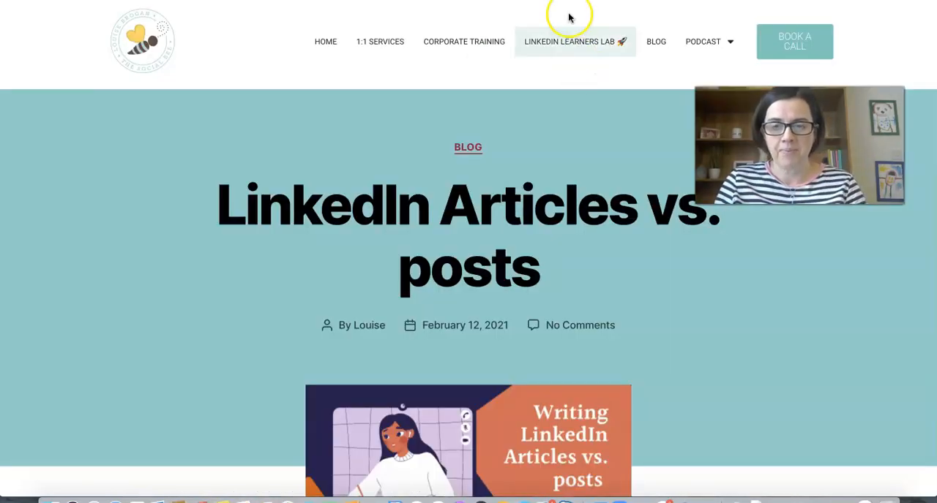
Step: Copy the article's web address, switch to LinkedIn and paste it into a new post
click(545, 2)
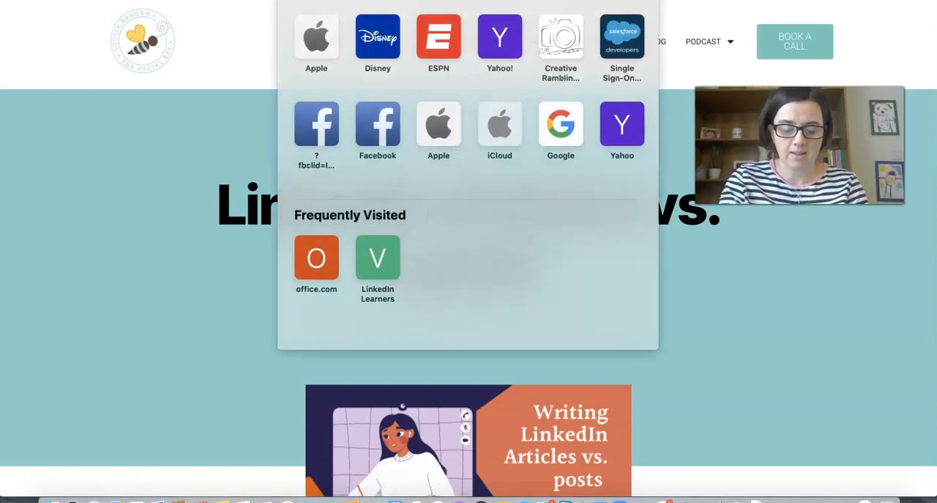
key(Escape)
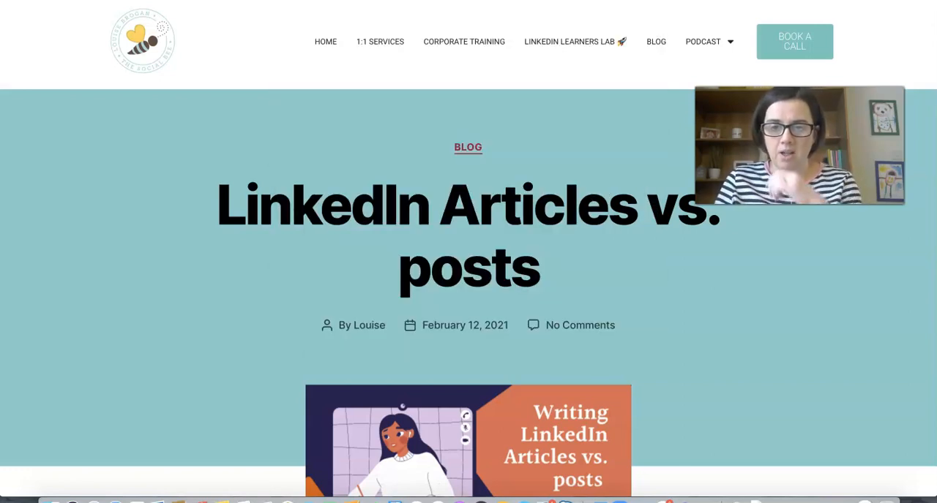
click(527, 1)
click(490, 88)
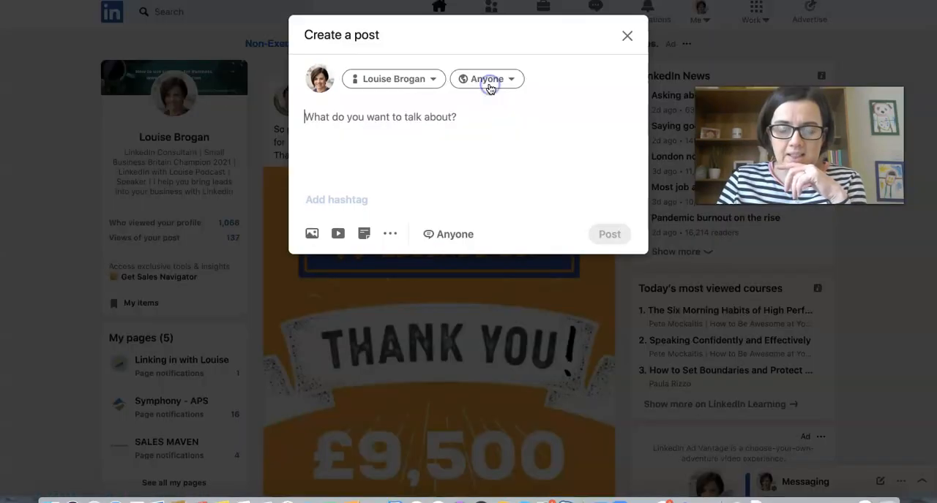
text(https://louisebrogan.com/linkedin-articles-vs-posts/)
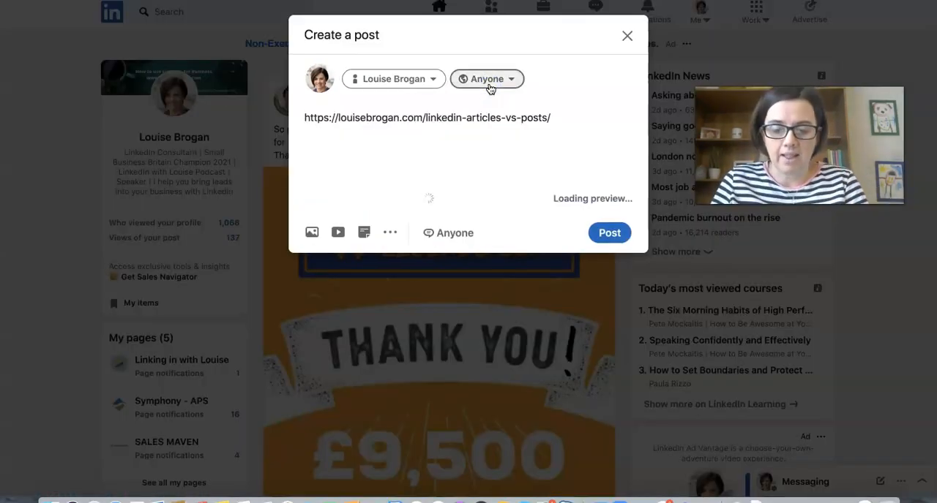
Step: Insert the question "Do you know the difference between writing an article and sharing a post on LinkedIn?" above the link, separated by a blank line
click(304, 119)
click(304, 117)
key(Return)
key(Return)
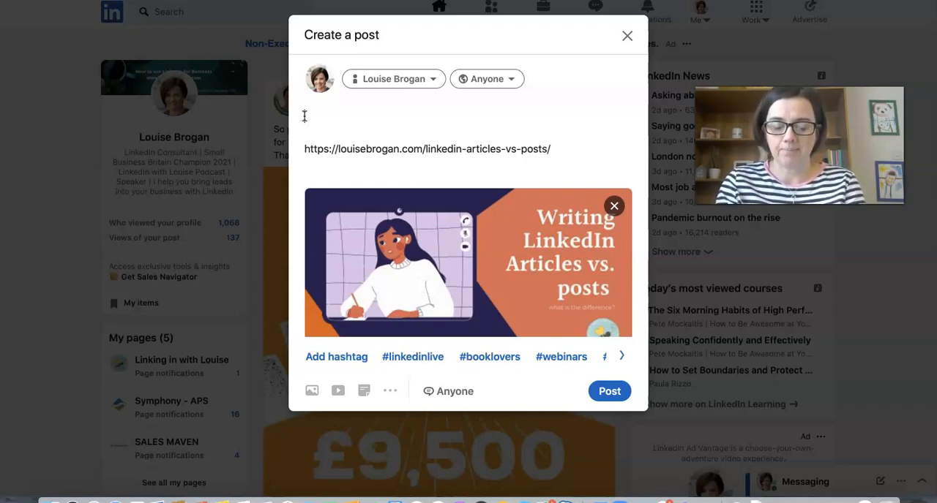
text(Do)
key(BackSpace)
text(o you know the )
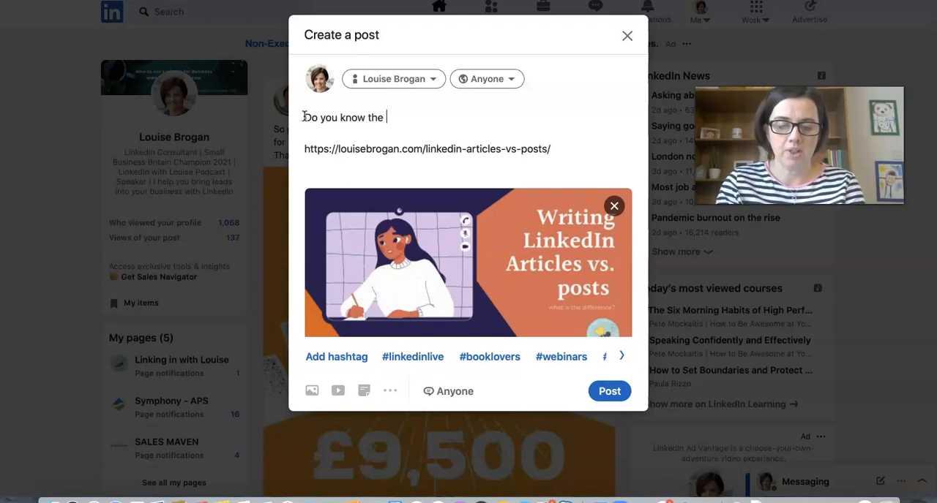
text(difference betwe)
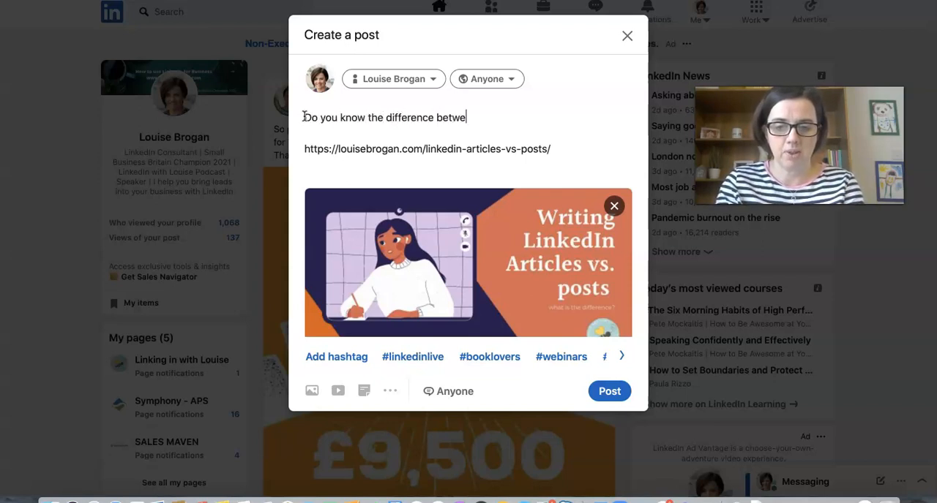
text(en writing an art)
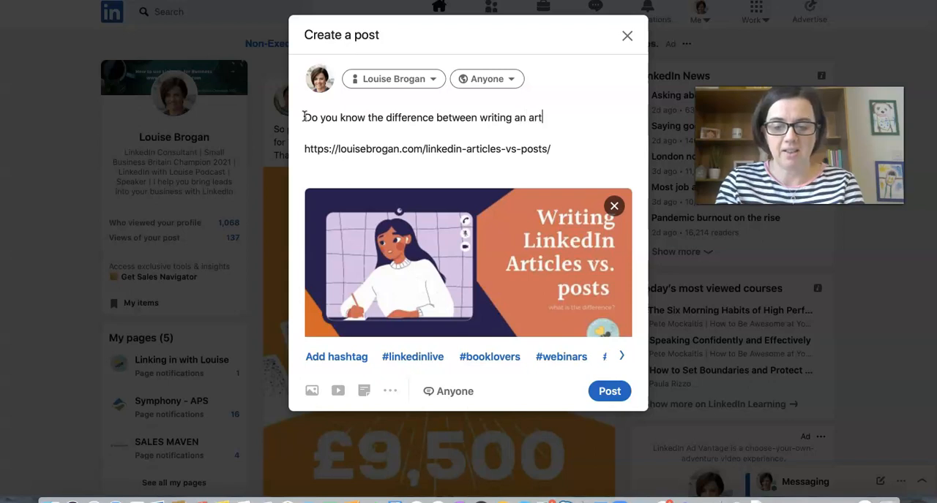
text(icle and sharing a)
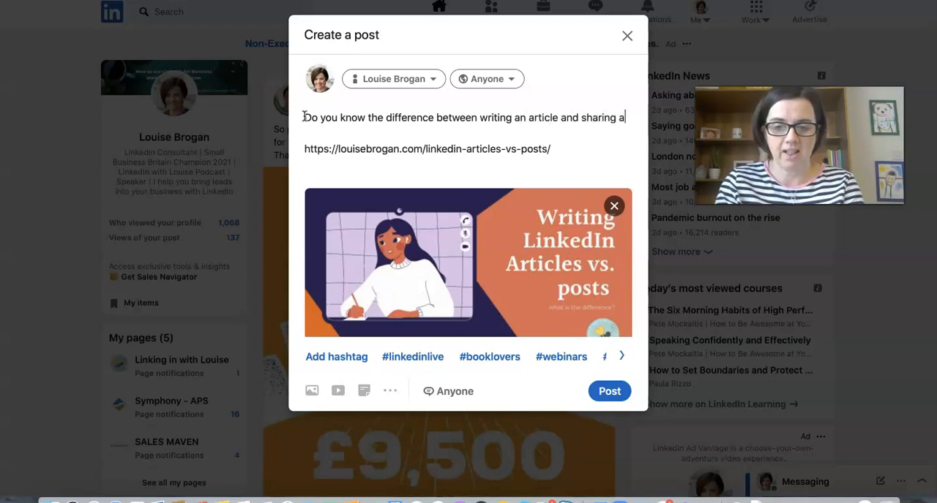
text( post on LinkedIn?)
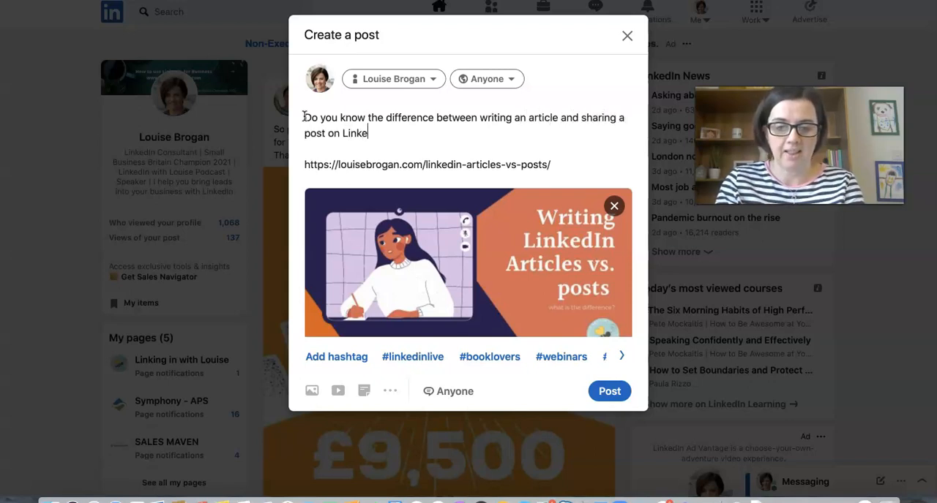
Step: Add a second paragraph reading "Find out the difference and why you should be doing both in this blog!"
key(Return)
key(Return)
text(Find out the difference)
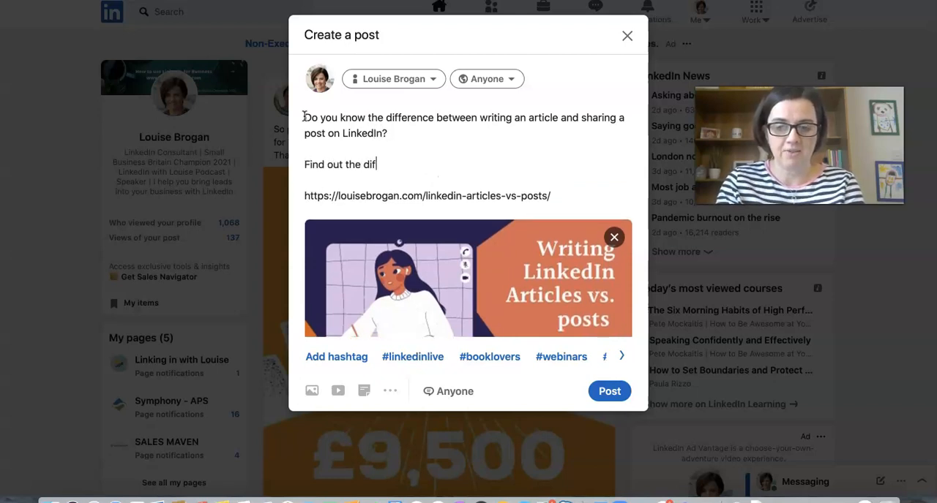
key(BackSpace)
key(BackSpace)
key(BackSpace)
key(BackSpace)
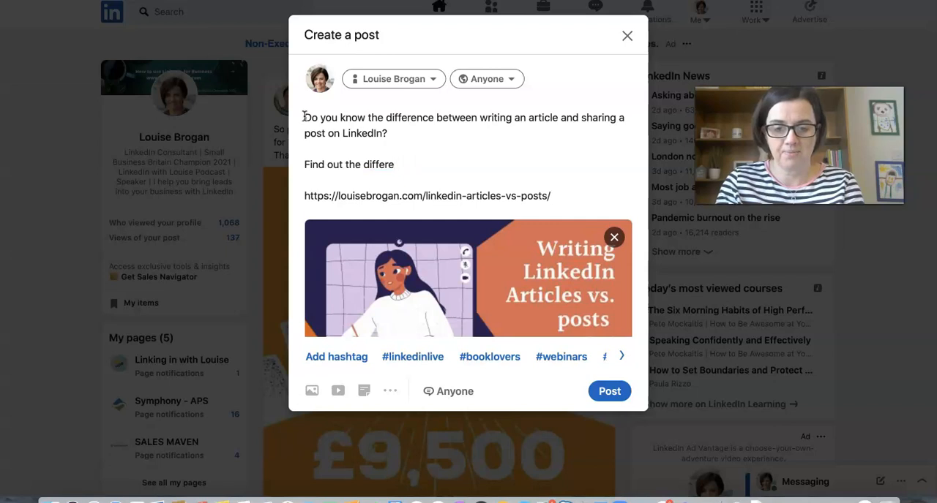
text(nce and why s)
key(BackSpace)
text(you should be doing both in this )
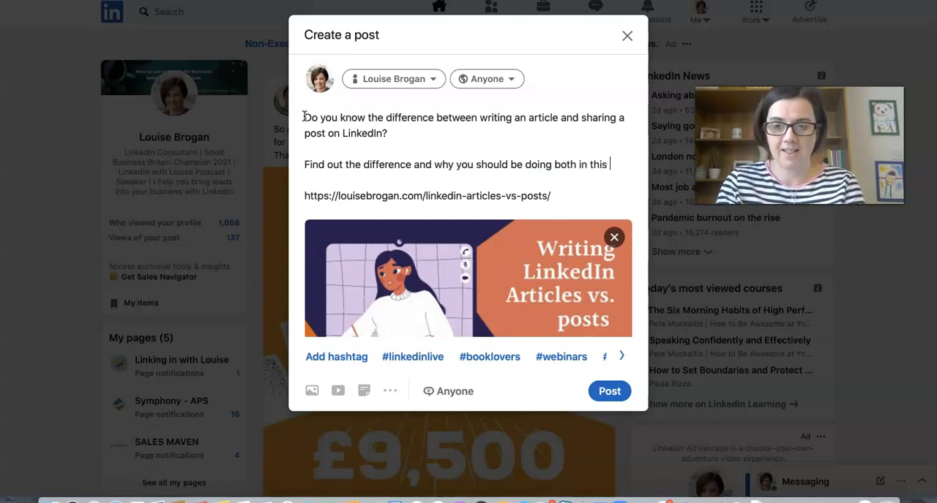
text(blog!)
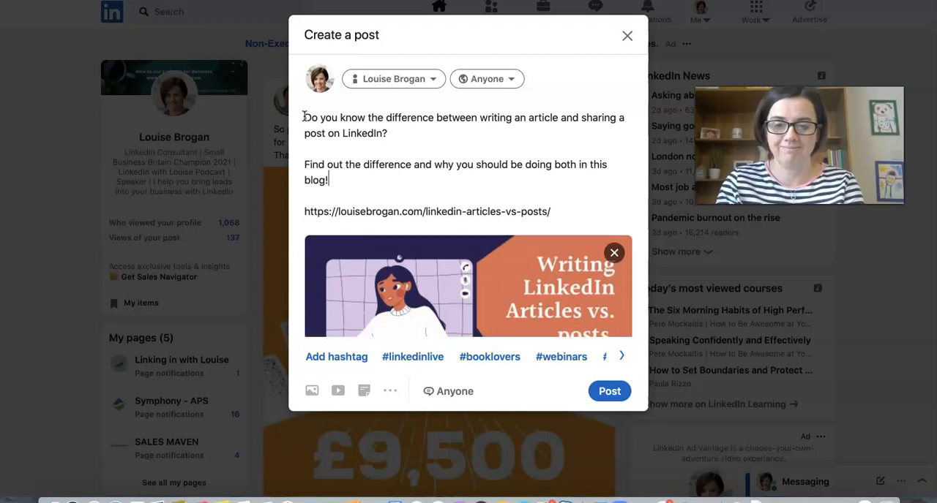
Step: Add a line below the text with the hashtags #linkedintraining, #linkedintips and the author's own LinkedIn brand hashtag
key(Return)
key(Return)
text(#)
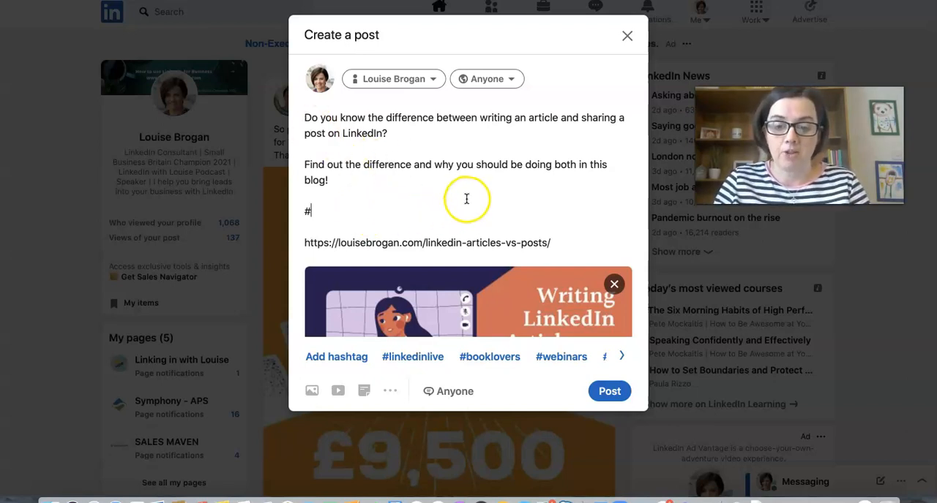
click(621, 357)
click(621, 359)
click(621, 359)
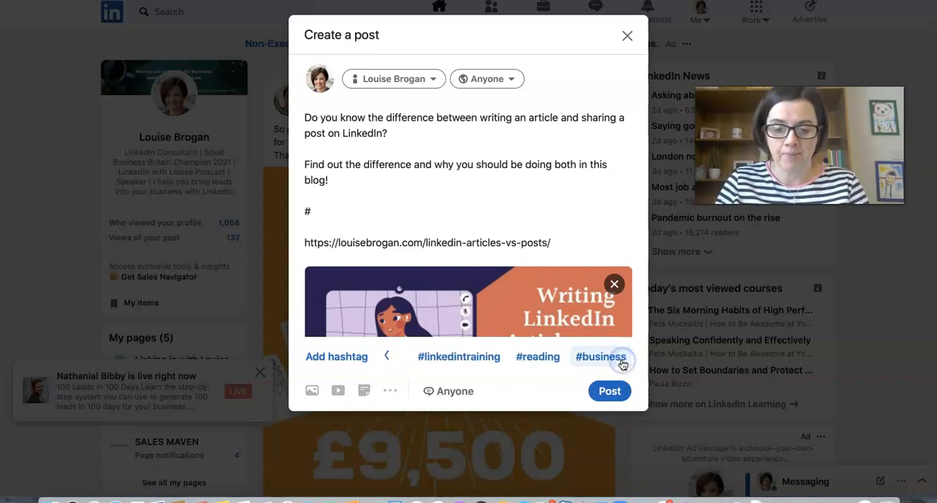
click(439, 357)
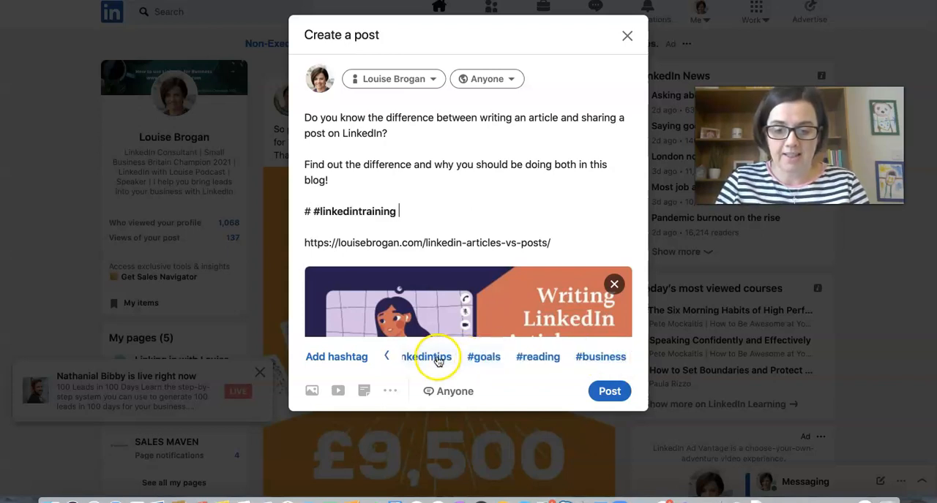
click(438, 358)
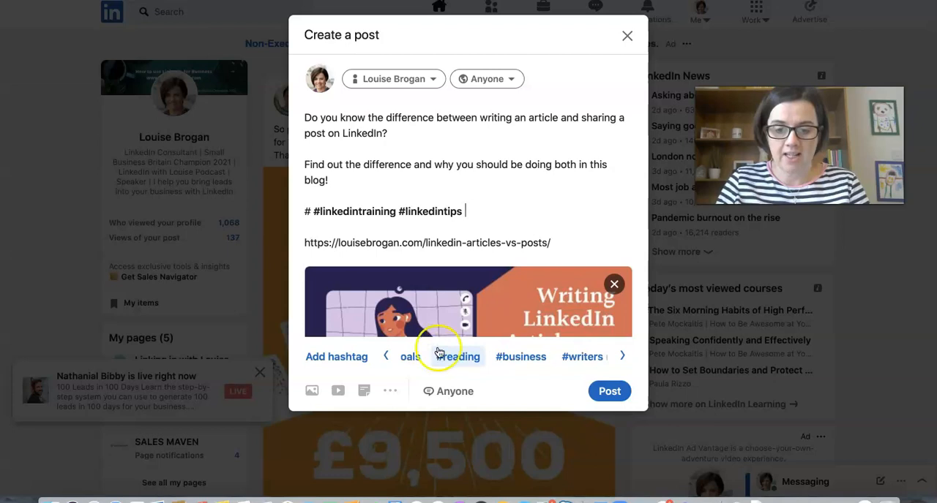
text(#)
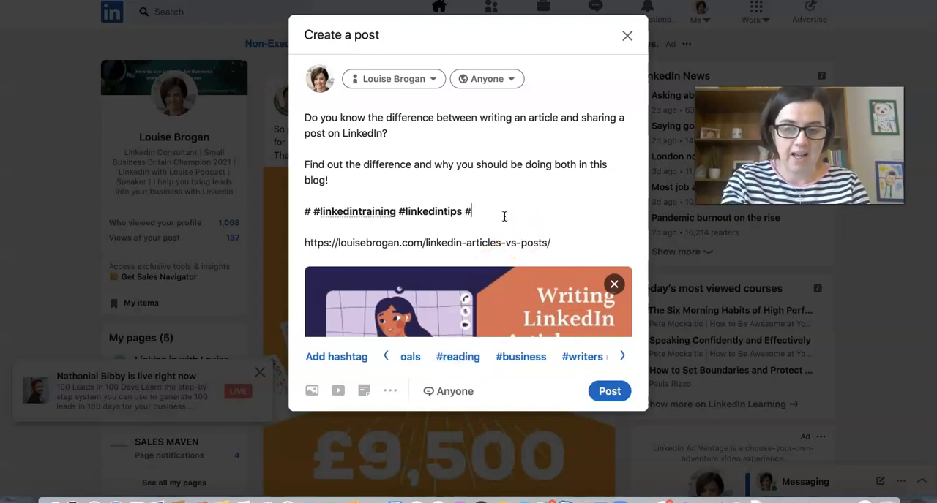
text(linked)
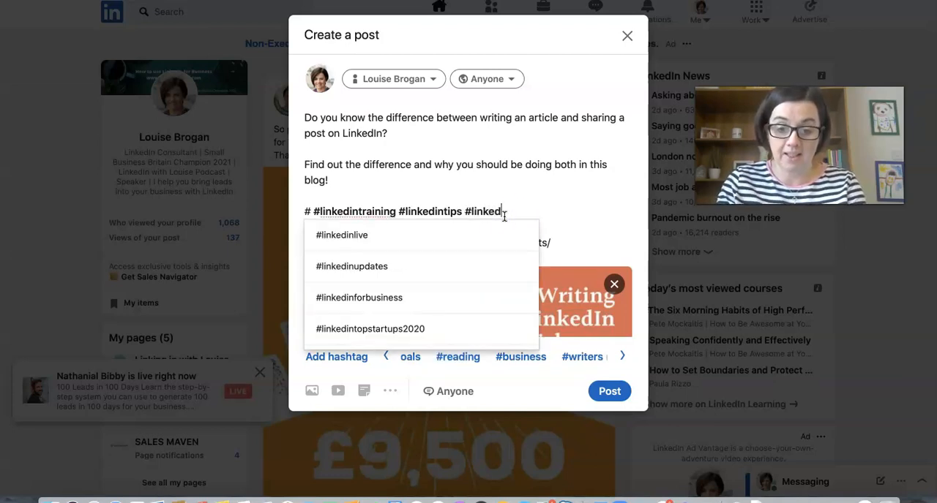
text(inwithLouise)
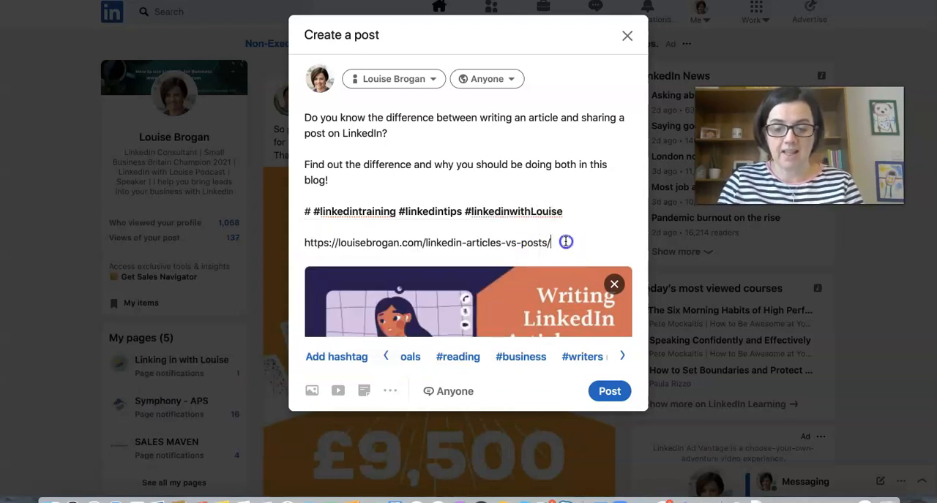
Step: Delete the pasted link text from the post while keeping its preview card
drag(556, 242, 299, 241)
key(BackSpace)
Step: Replace the exclamation mark after "blog" with a full stop and start a new paragraph below it
key(BackSpace)
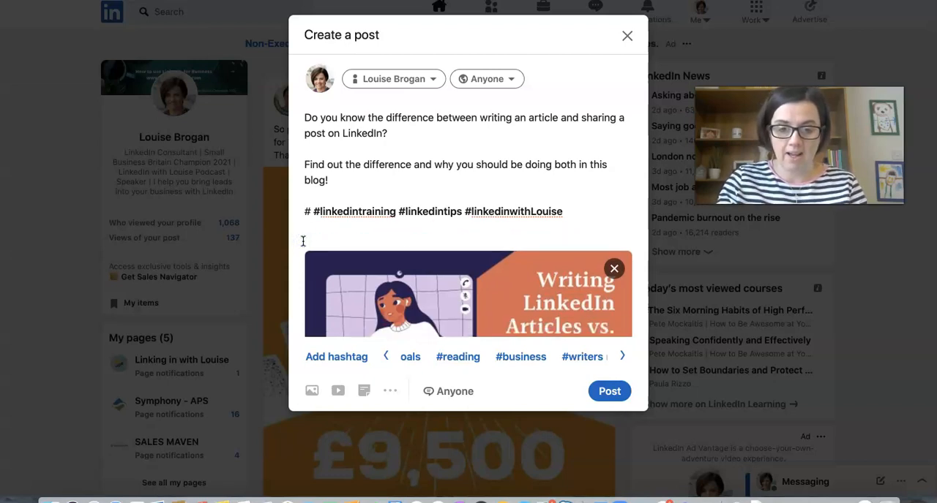
click(547, 182)
key(BackSpace)
text(.)
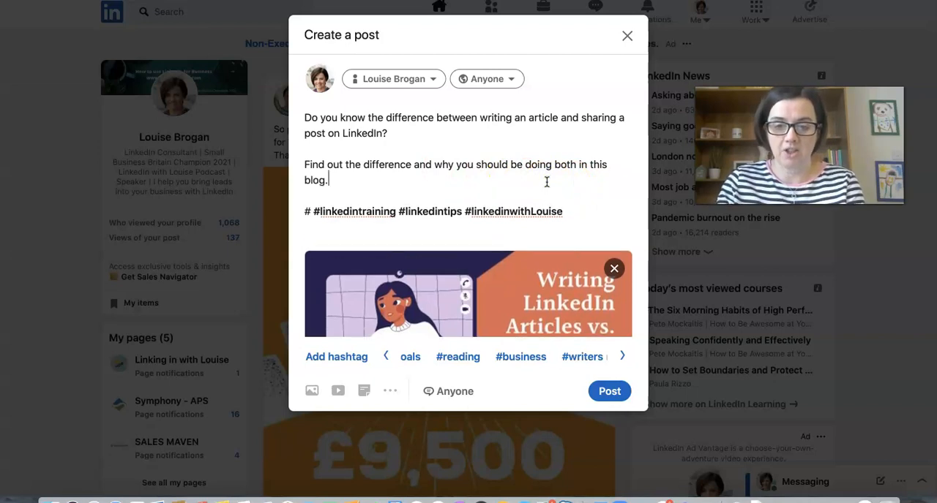
key(Return)
key(Return)
text(Let me know i)
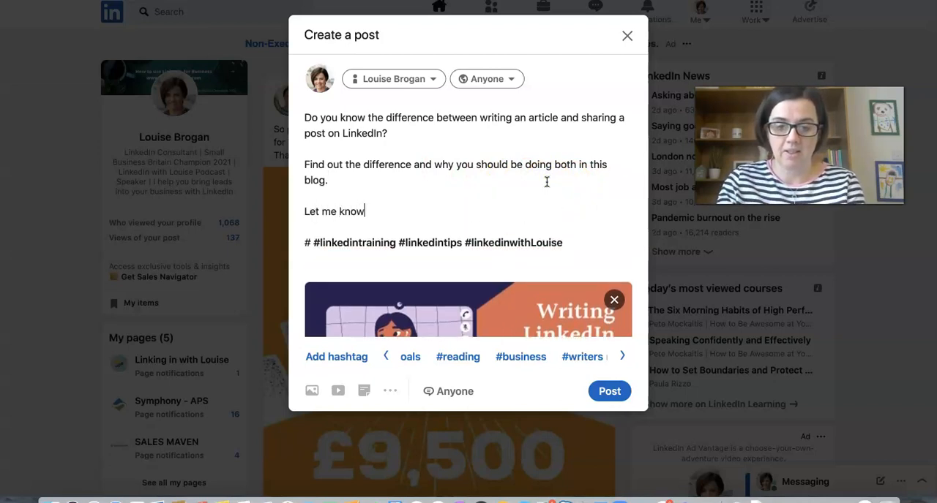
key(BackSpace)
key(BackSpace)
key(BackSpace)
key(BackSpace)
key(BackSpace)
key(BackSpace)
key(BackSpace)
key(BackSpace)
key(BackSpace)
key(BackSpace)
key(BackSpace)
text(IF you)
Step: Begin the paragraph above the hashtags with "If you have written an article for LinkedIn recently, I'd love to hear"
key(BackSpace)
key(BackSpace)
key(BackSpace)
key(BackSpace)
key(BackSpace)
text(If you have wrr)
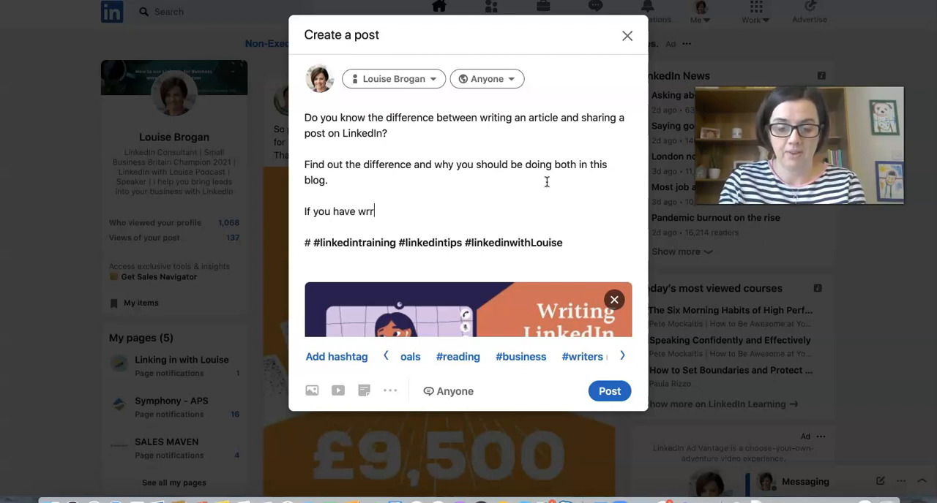
key(BackSpace)
text(itten ana)
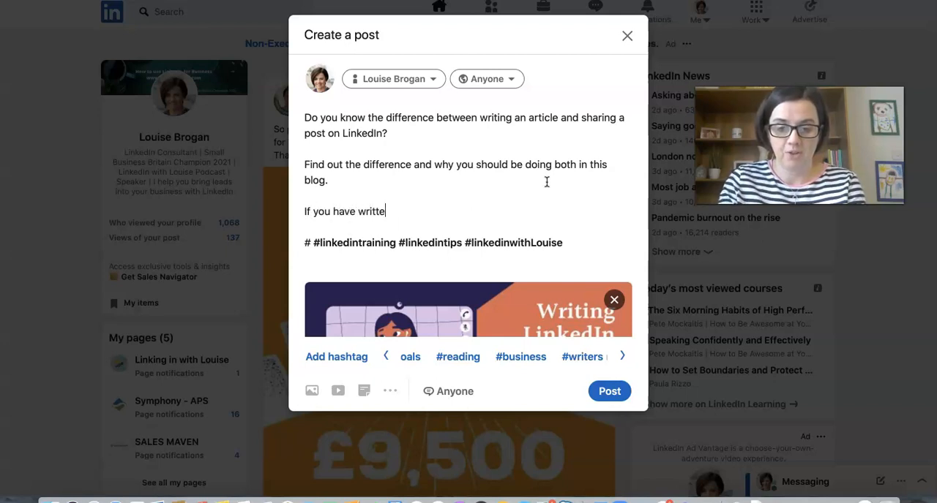
key(BackSpace)
key(BackSpace)
text(articl)
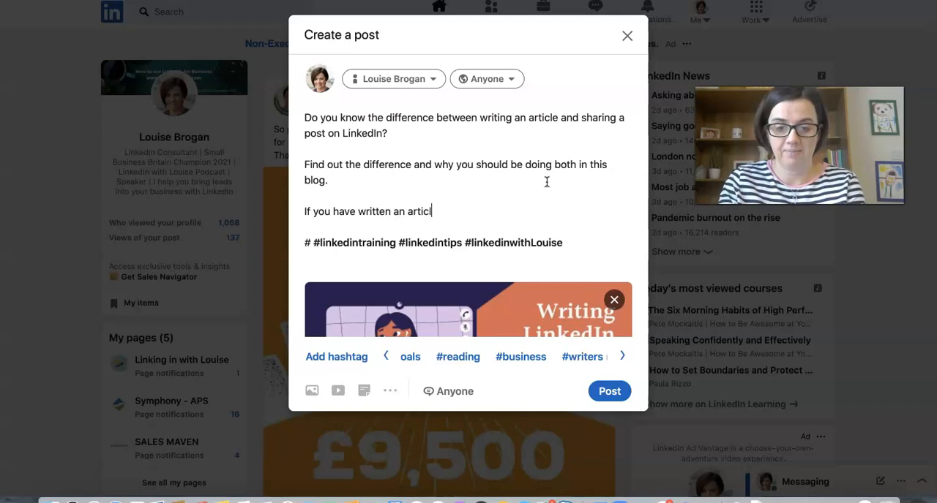
text(e for LinkedIn rec)
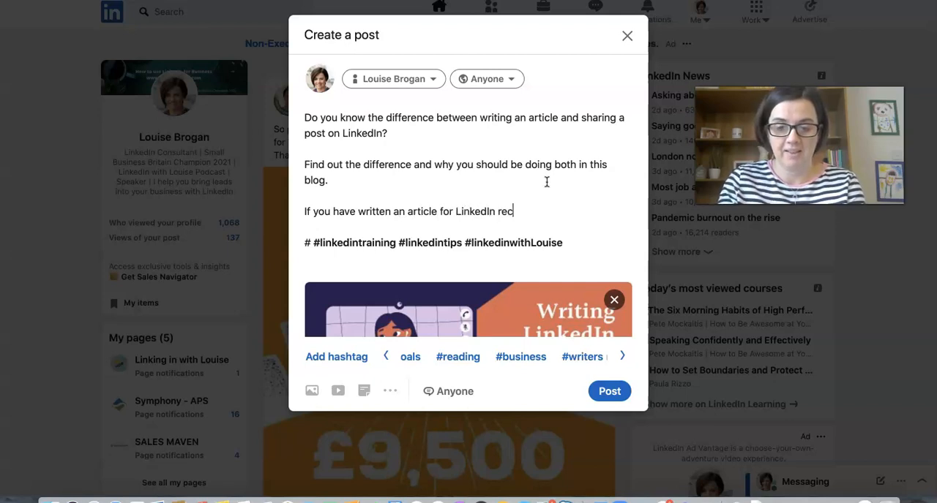
text(ently, I'd love )
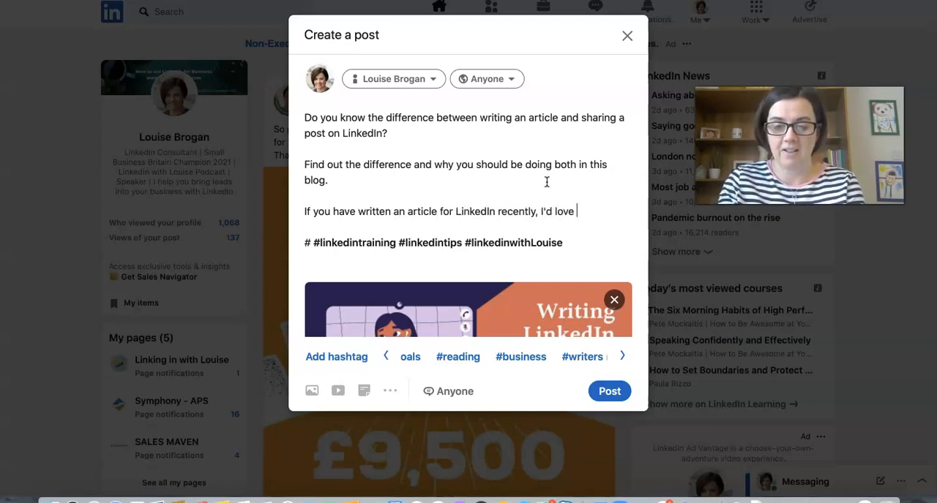
text(to hear a) what it was )
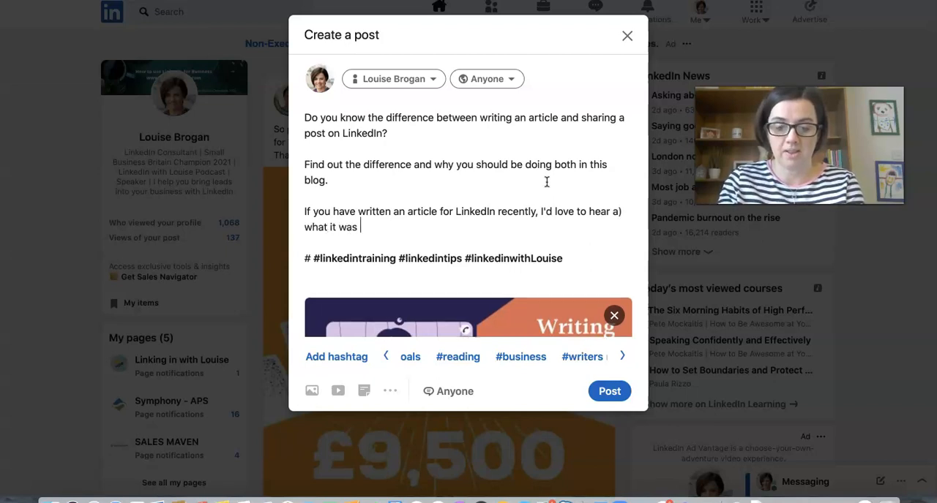
text(about and b)
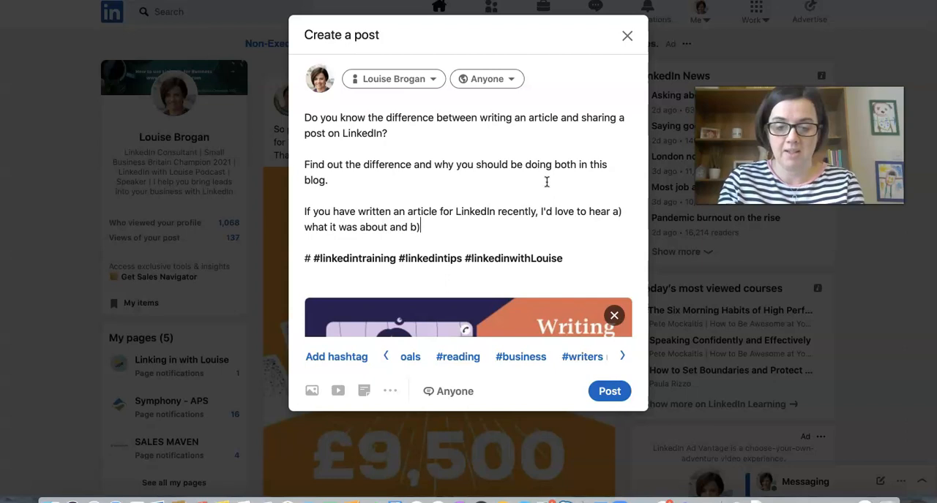
text()did you get any )
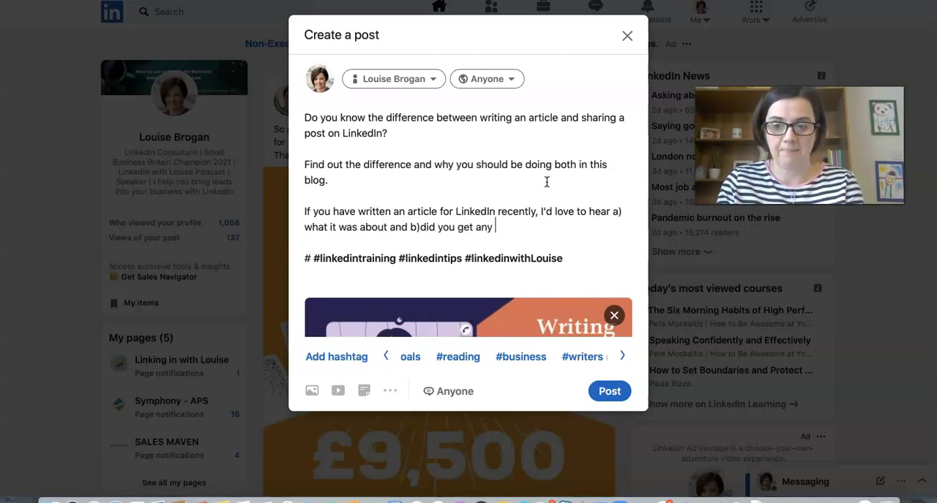
text(enga)
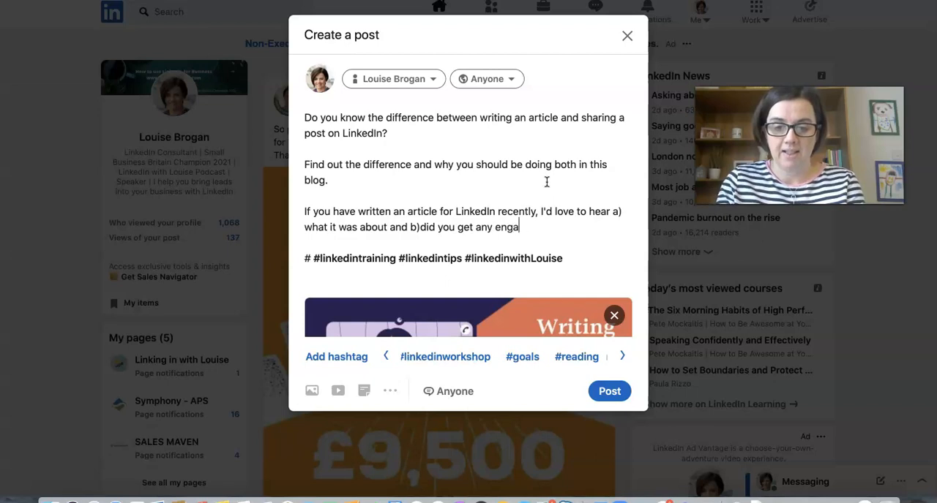
text(gement with it)
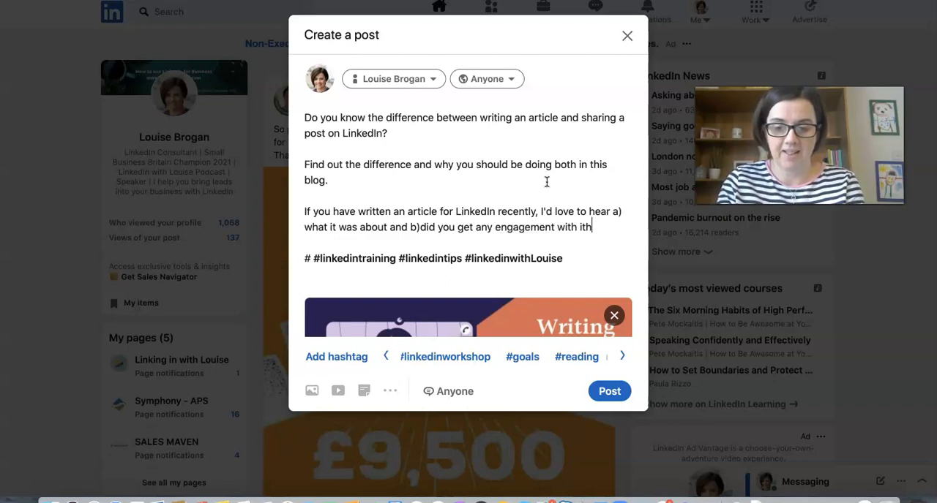
text(?)
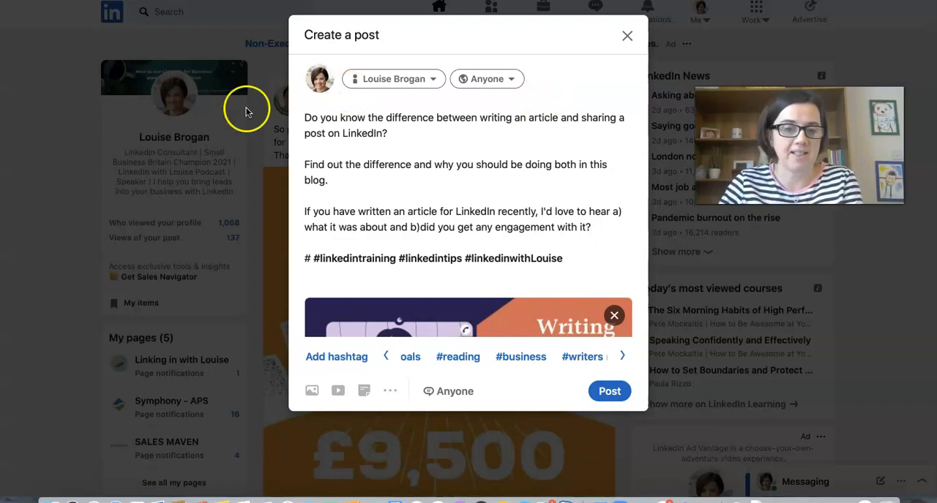
Step: Finish the sentence with "a) what it was about and b)did you get any engagement with it?" and publish the post
click(610, 393)
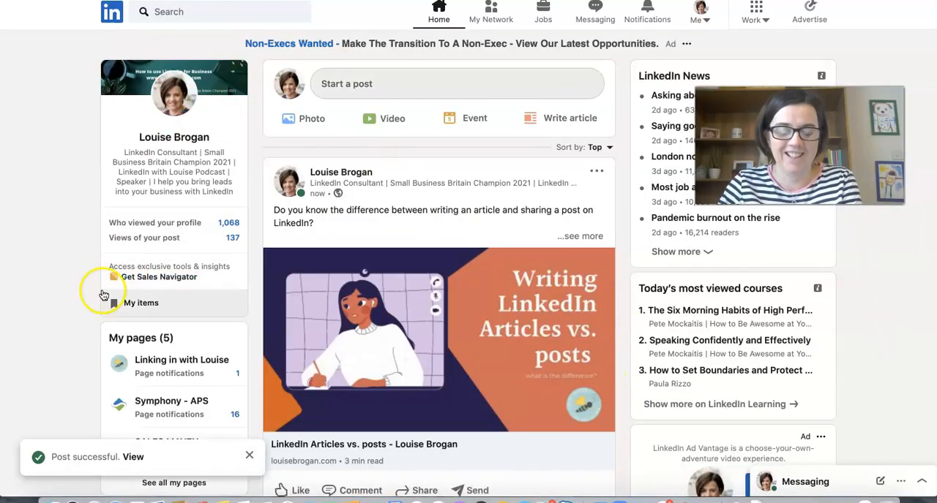